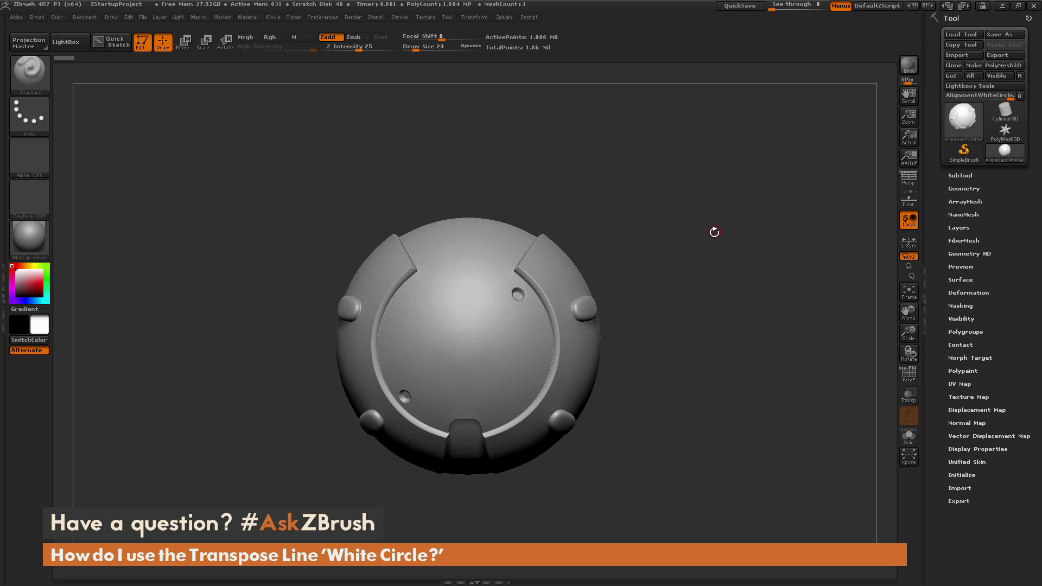
Switch to Move and draw a horizontal transpose line across the sphere, recentering it lower on the model.
left_click_drag(709, 284, 700, 239, "alt")
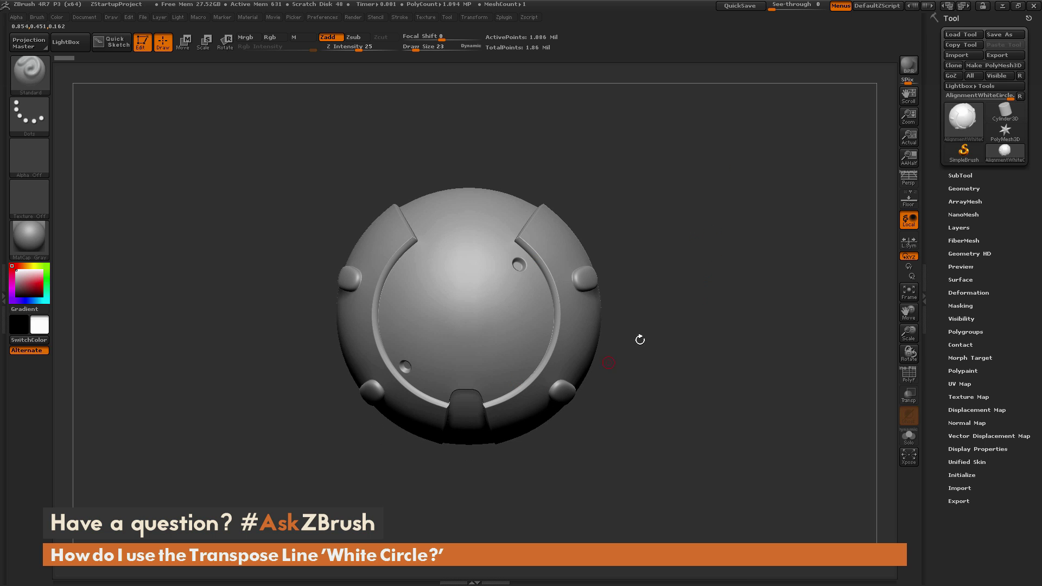
mouse_move(731, 275)
left_mouse_down()
mouse_move(678, 277)
mouse_move(730, 282)
mouse_move(745, 328)
left_mouse_up()
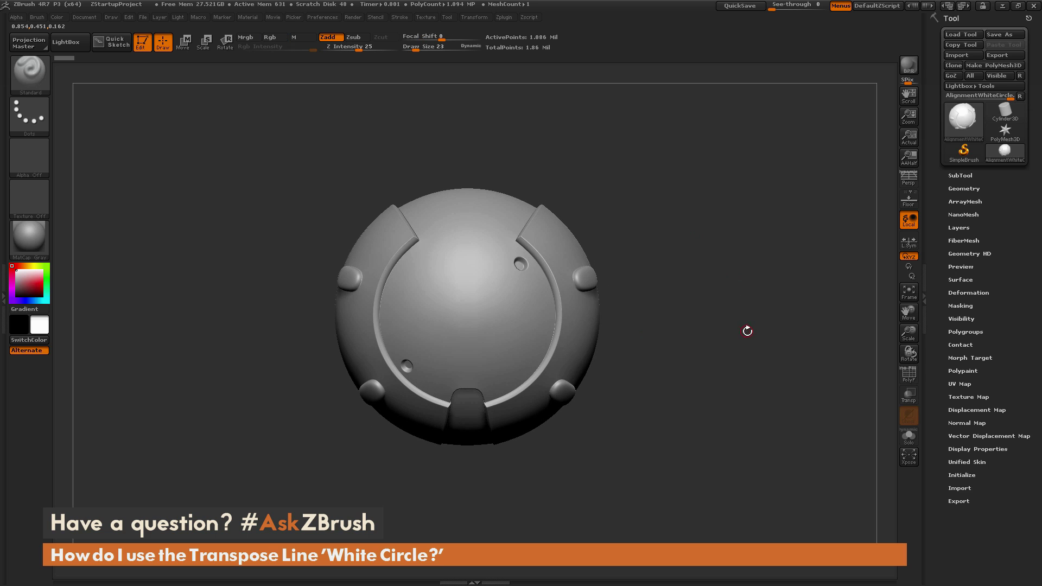
left_click(184, 41)
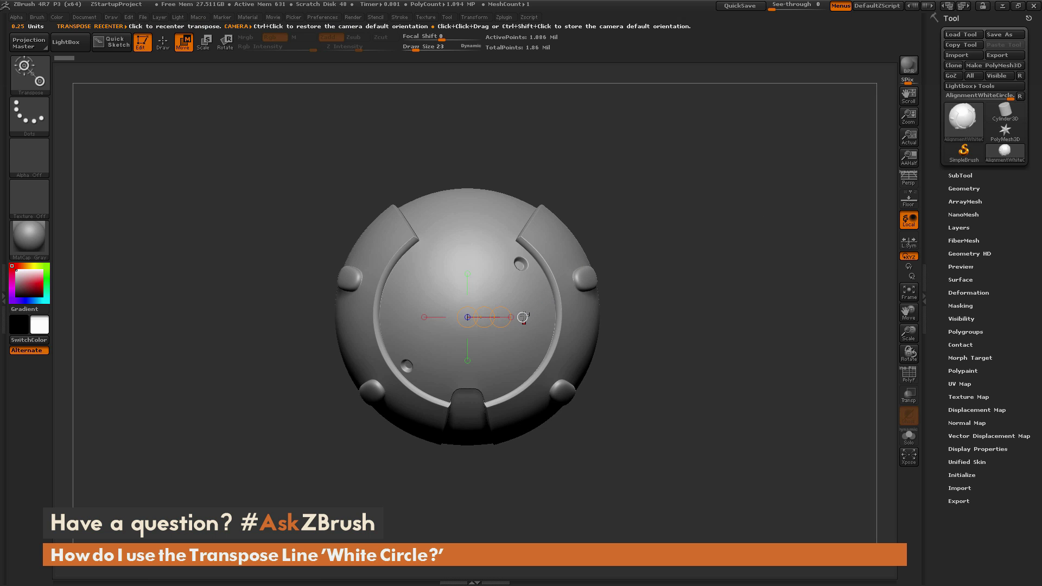
left_click_drag(520, 294, 690, 294)
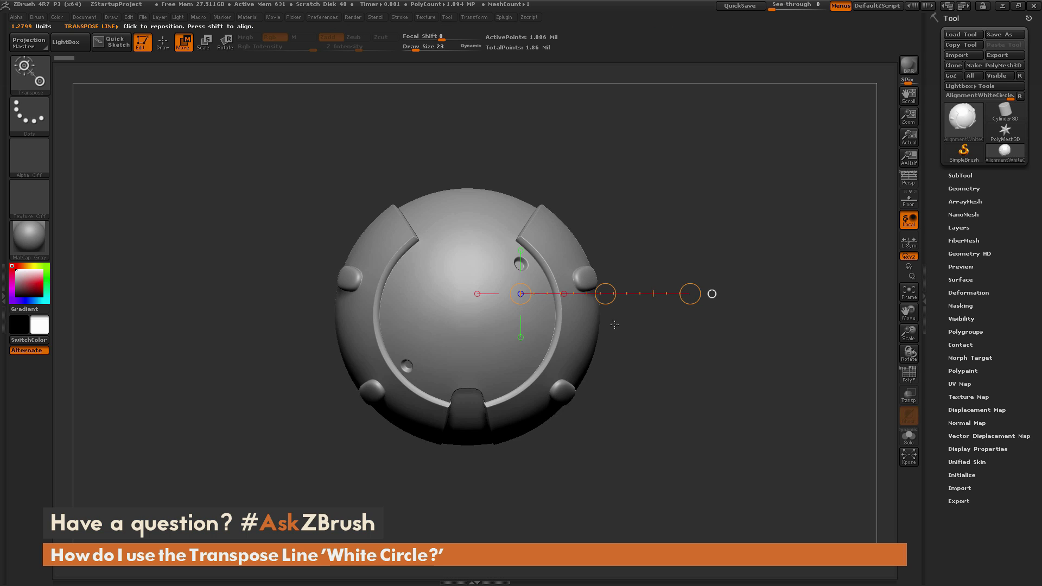
left_click(596, 333)
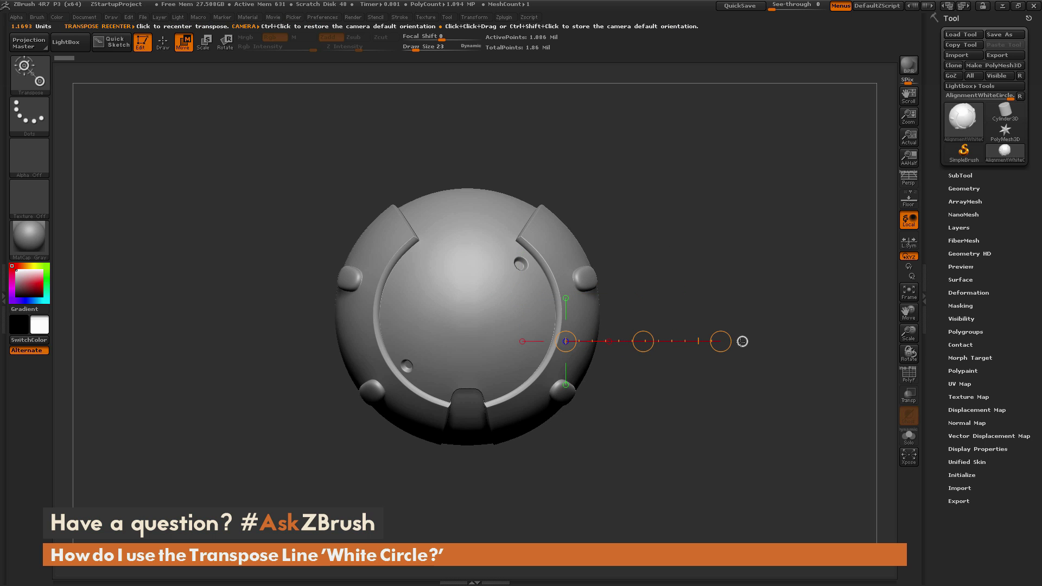
left_click(742, 342)
In a three-quarter view, draw a new transpose line outward from the sphere's right edge.
left_click_drag(692, 311, 740, 336)
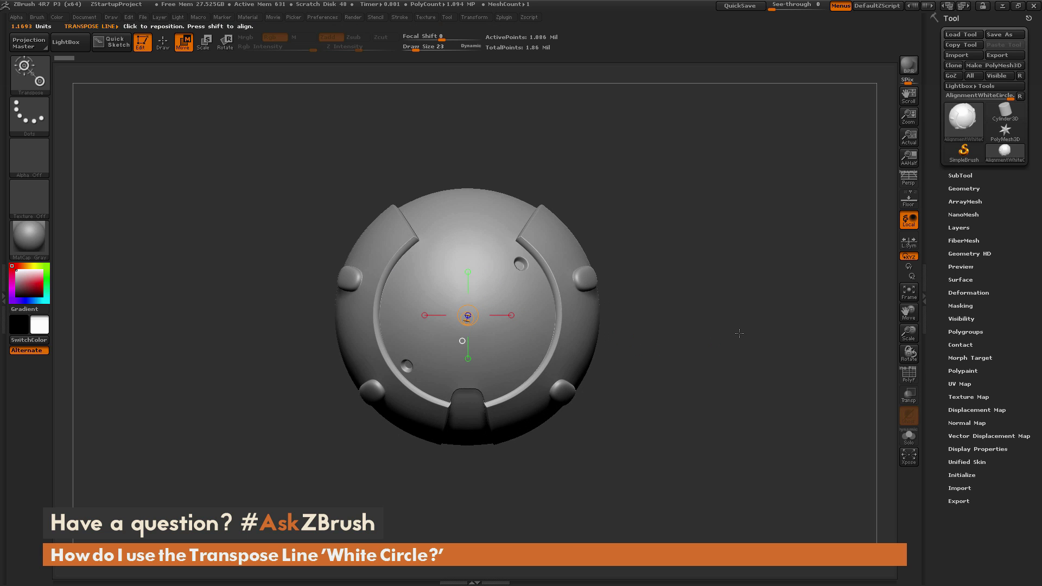
left_click_drag(556, 326, 657, 328)
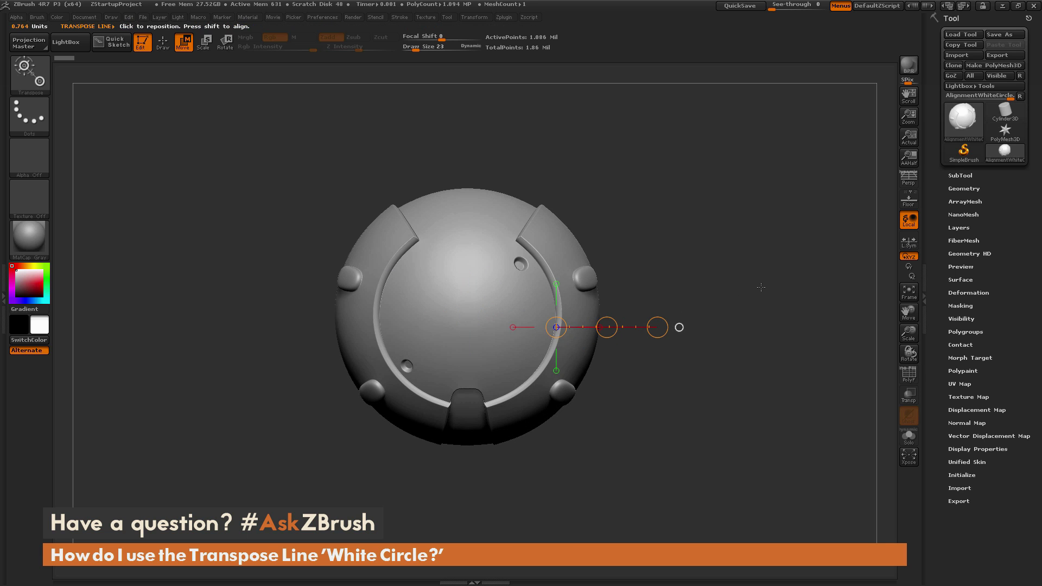
left_click_drag(760, 289, 760, 316, "alt")
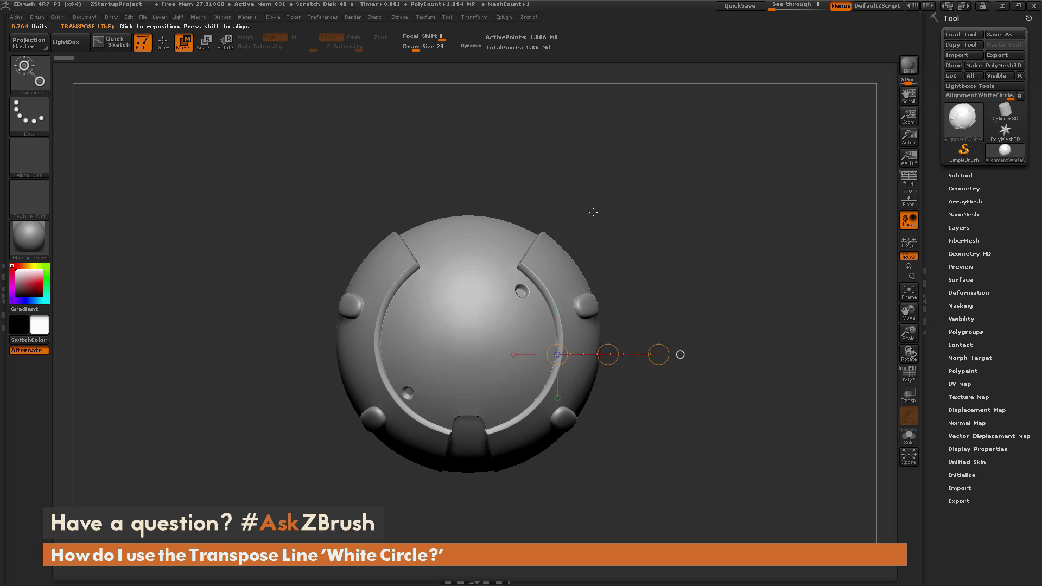
Mask a small patch near the sphere's top, invert it, and rotate the model so the transpose line stands vertical.
left_click(162, 42)
left_click_drag(462, 271, 481, 255, "ctrl")
left_click(685, 316, "ctrl")
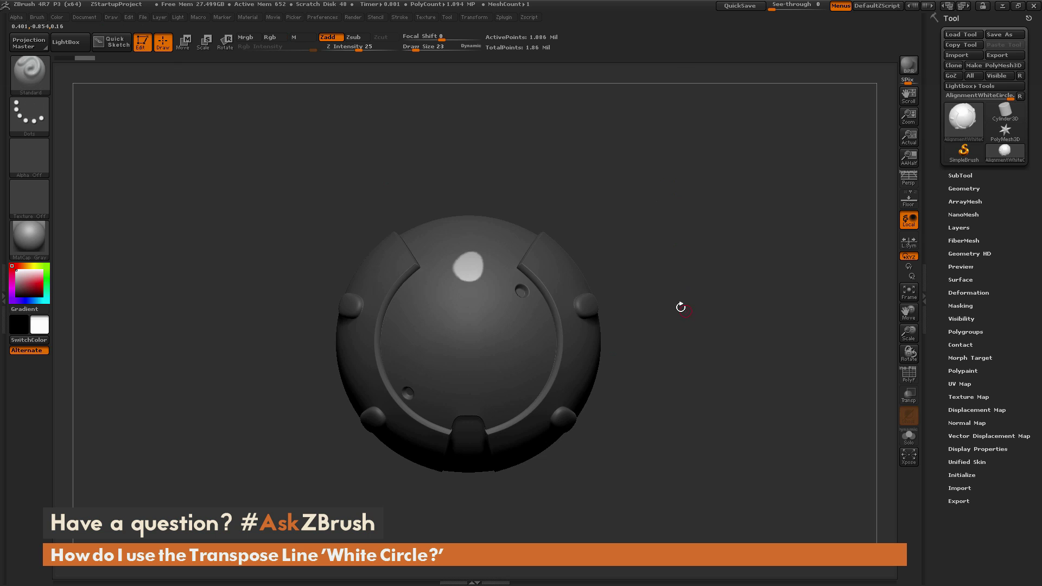
key("w")
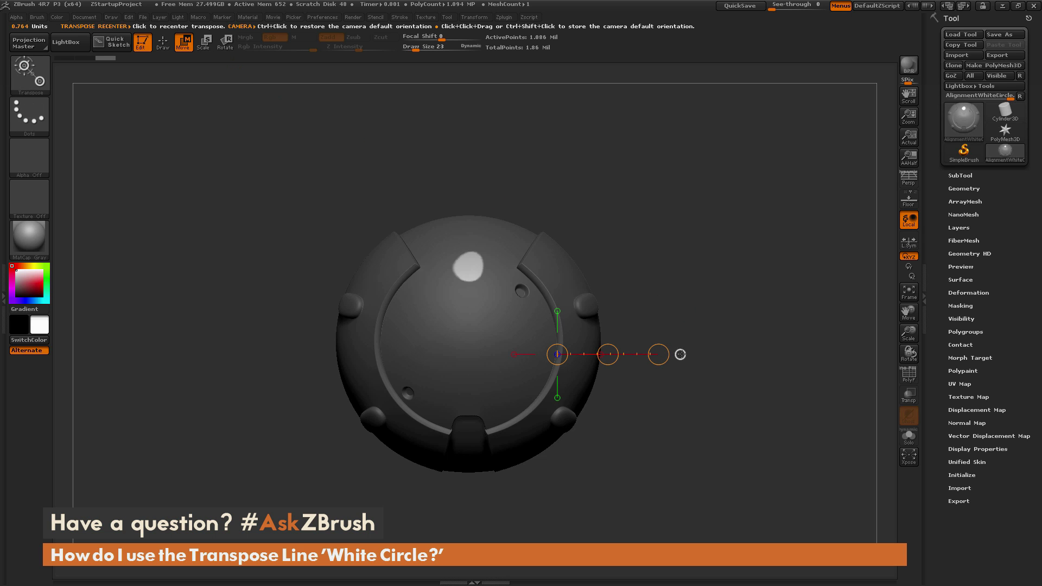
mouse_move(681, 355)
left_mouse_down()
mouse_move(724, 268)
mouse_move(773, 277)
mouse_move(694, 287)
mouse_move(740, 320)
mouse_move(644, 161)
left_mouse_up()
key("ctrl")
key("ctrl")
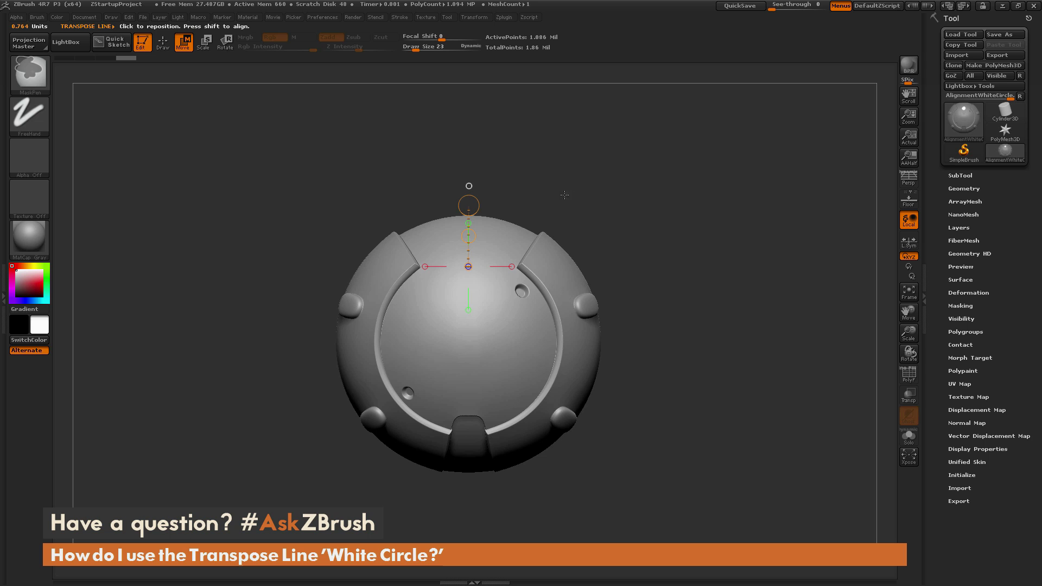
Hide all mesh outside a boxed area, recenter the transpose line on it, then unhide everything in front view.
mouse_move(576, 183)
left_mouse_down("ctrl+shift")
mouse_move(495, 287)
mouse_move(508, 286)
left_mouse_up("ctrl+shift")
left_click_drag(728, 189, 765, 249)
left_click(419, 218)
left_click(600, 163, "ctrl+shift")
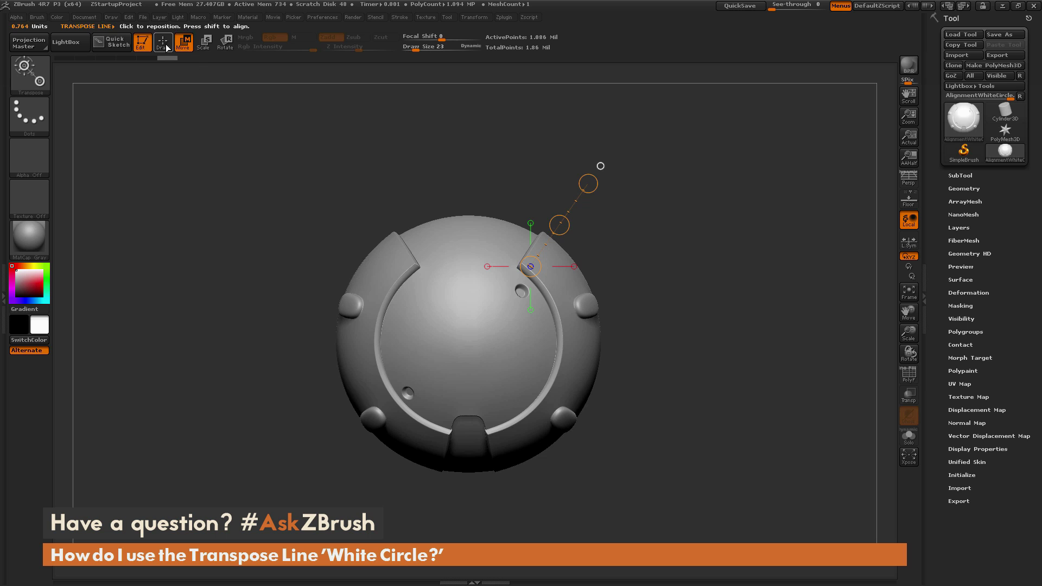
With the Standard brush, sculpt a test vertical groove over the sphere's centre, then undo it.
left_click(163, 42)
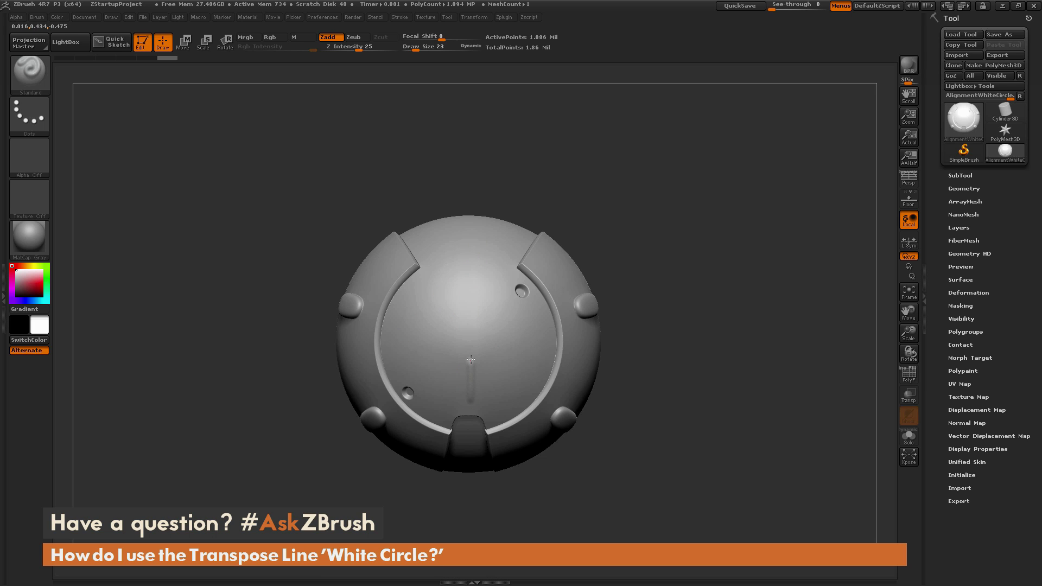
mouse_move(471, 357)
left_mouse_down()
mouse_move(471, 305)
mouse_move(470, 398)
left_mouse_up()
left_click_drag(472, 308, 473, 258)
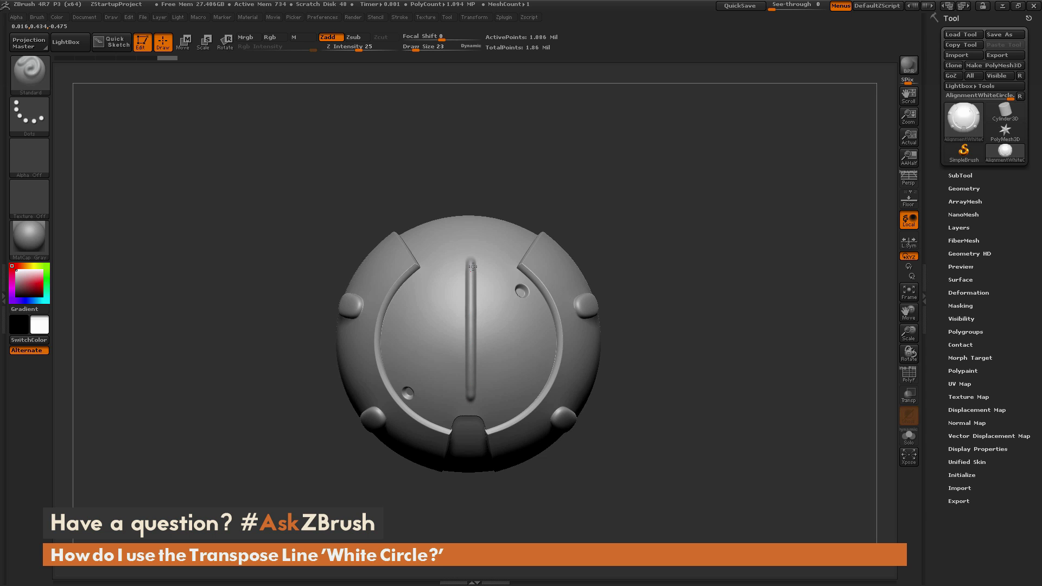
key("ctrl+z")
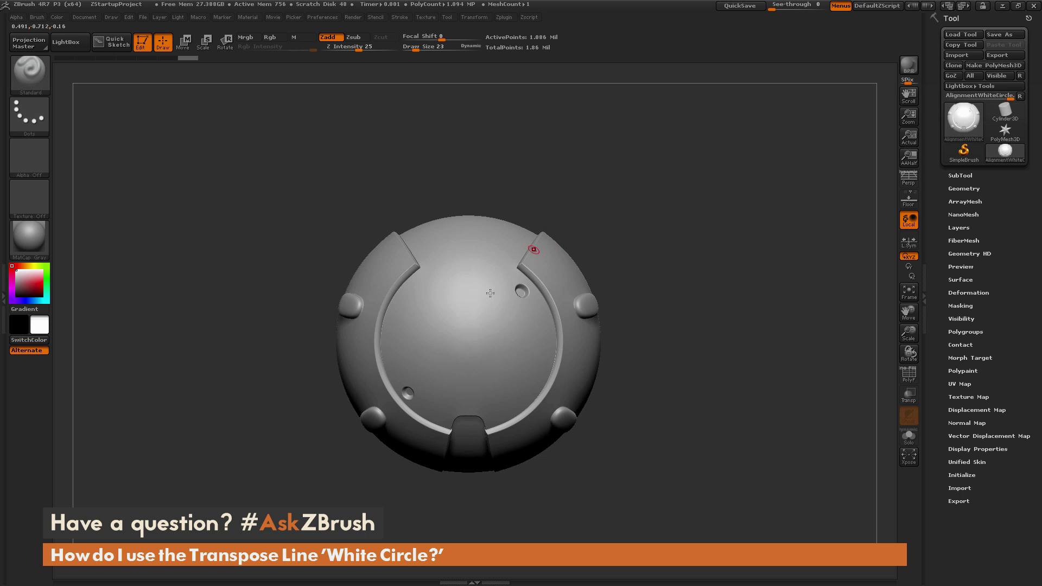
key("ctrl+z")
Try a horizontal groove and a freehand stroke between the two holes, undoing each one.
left_click_drag(667, 325, 542, 344, "shift")
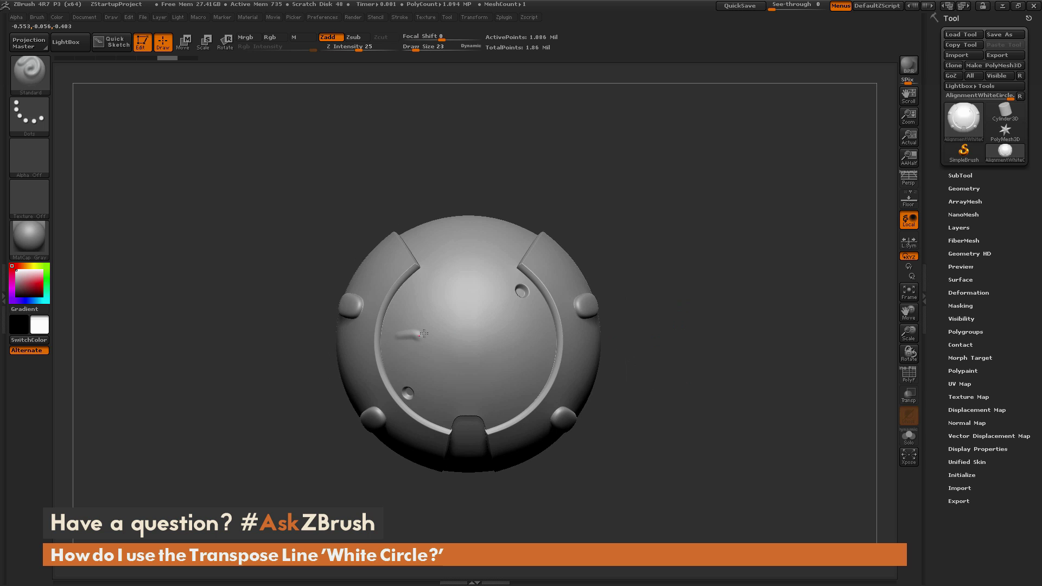
left_click_drag(426, 333, 529, 335)
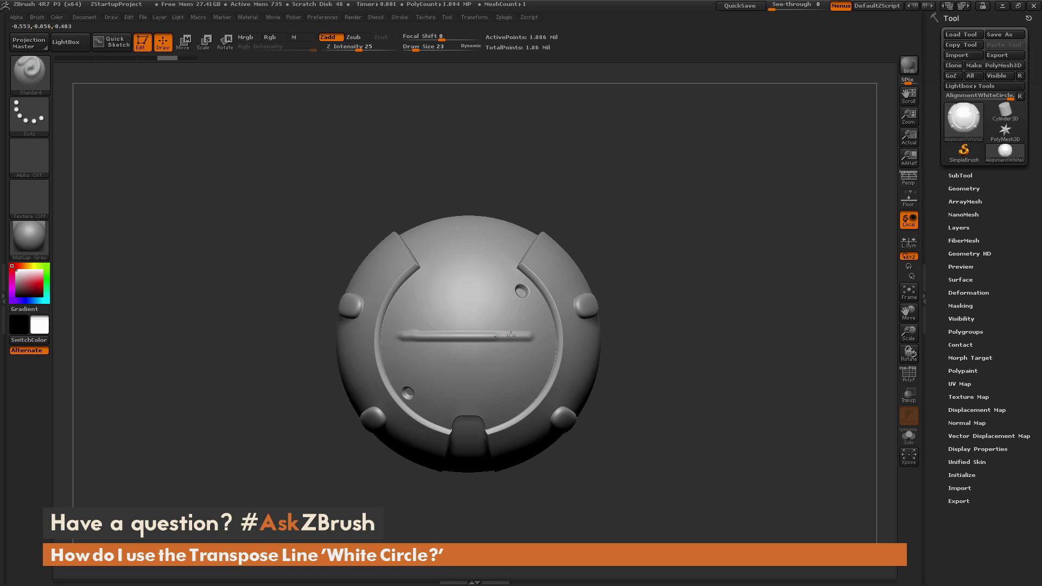
key("ctrl+z")
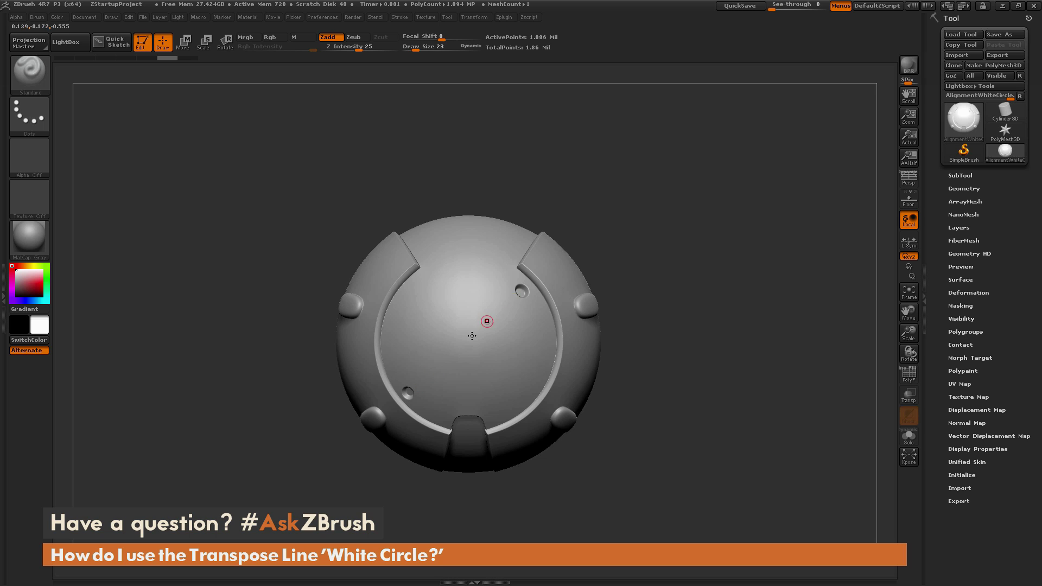
mouse_move(417, 384)
left_mouse_down()
mouse_move(507, 302)
mouse_move(420, 379)
mouse_move(503, 308)
mouse_move(448, 360)
left_mouse_up()
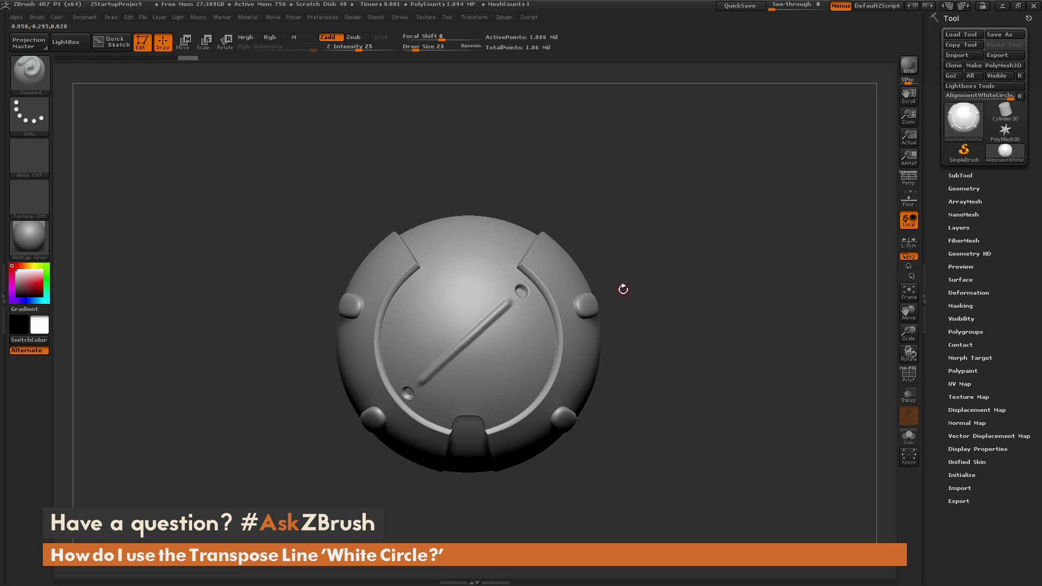
key("ctrl+z")
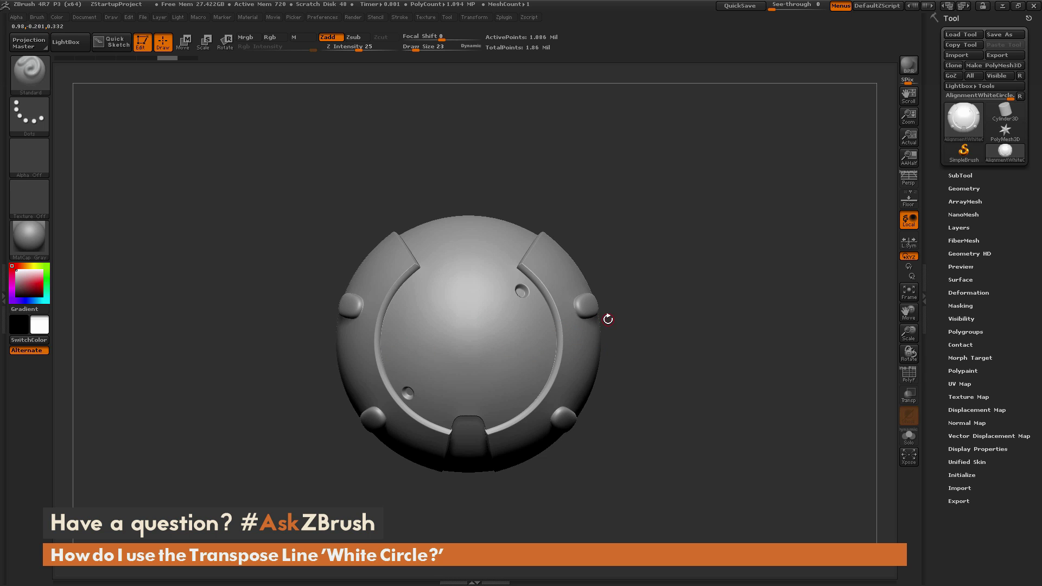
Draw a transpose line from the lower-left hole to the upper-right hole, fine-tuning its end over the hole.
left_click(182, 41)
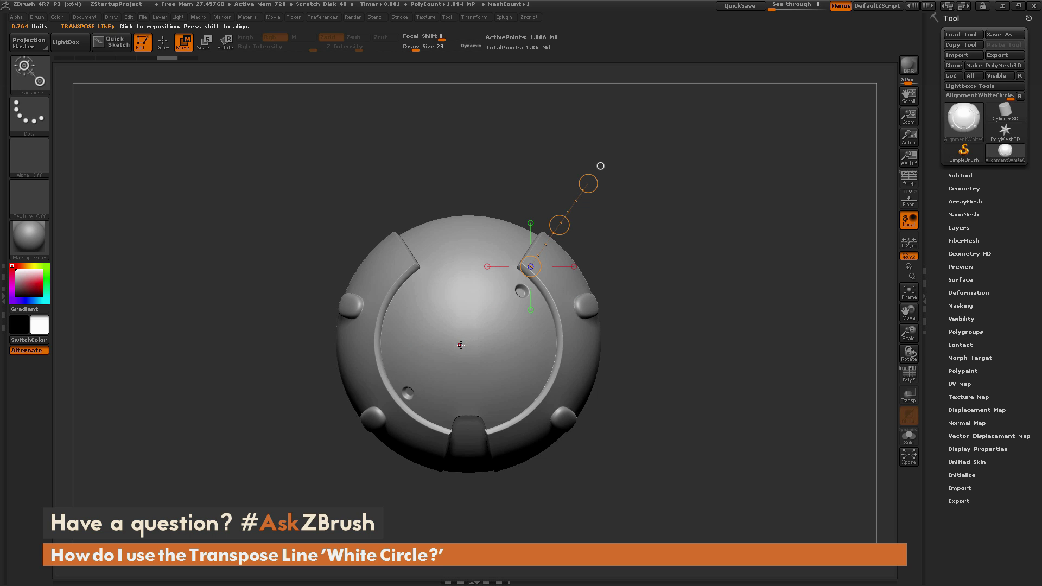
left_click_drag(462, 346, 685, 345)
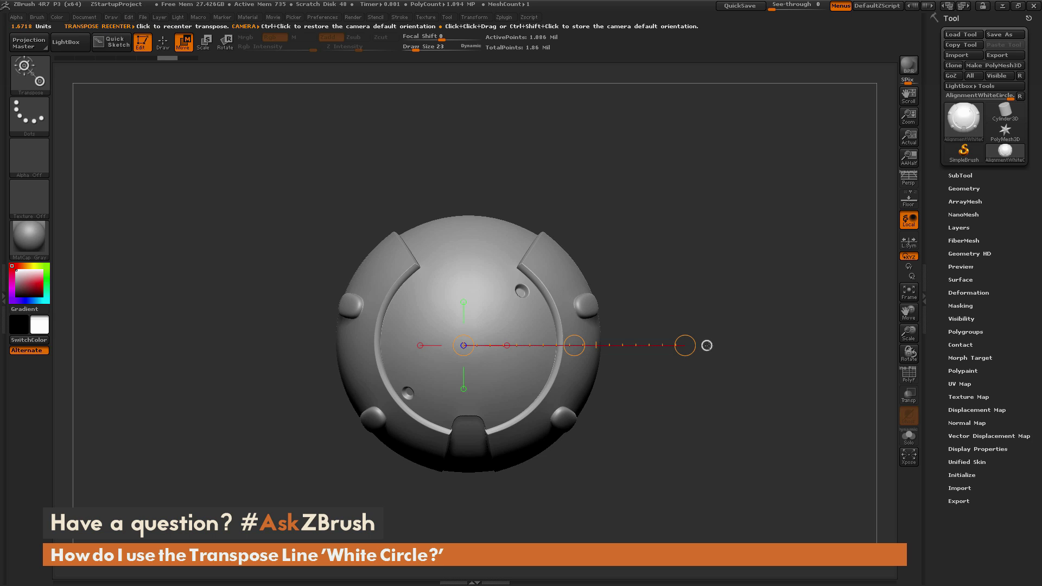
key("ctrl+shift")
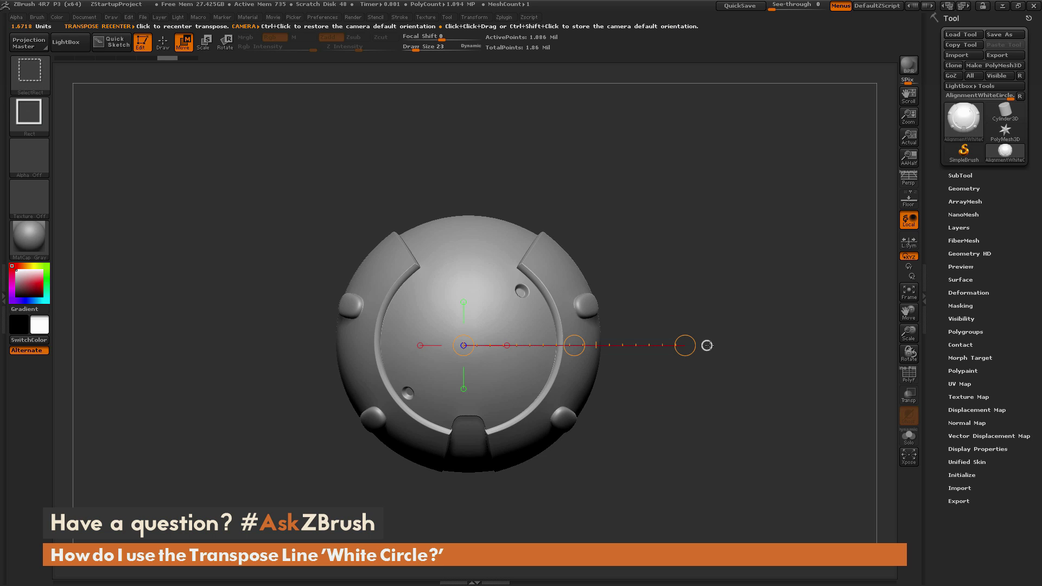
left_click(706, 345, "ctrl+shift")
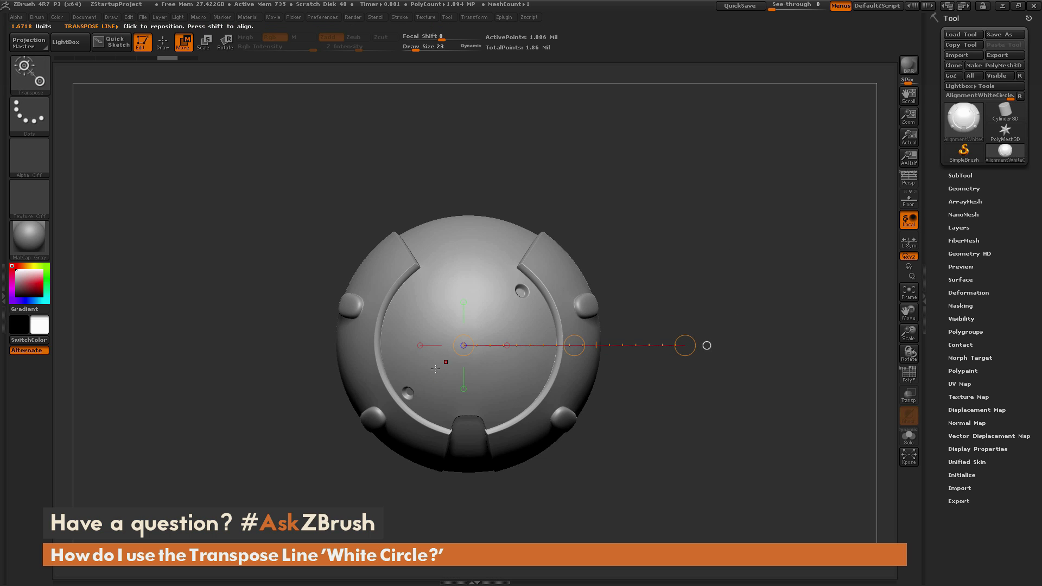
left_click_drag(402, 398, 522, 292)
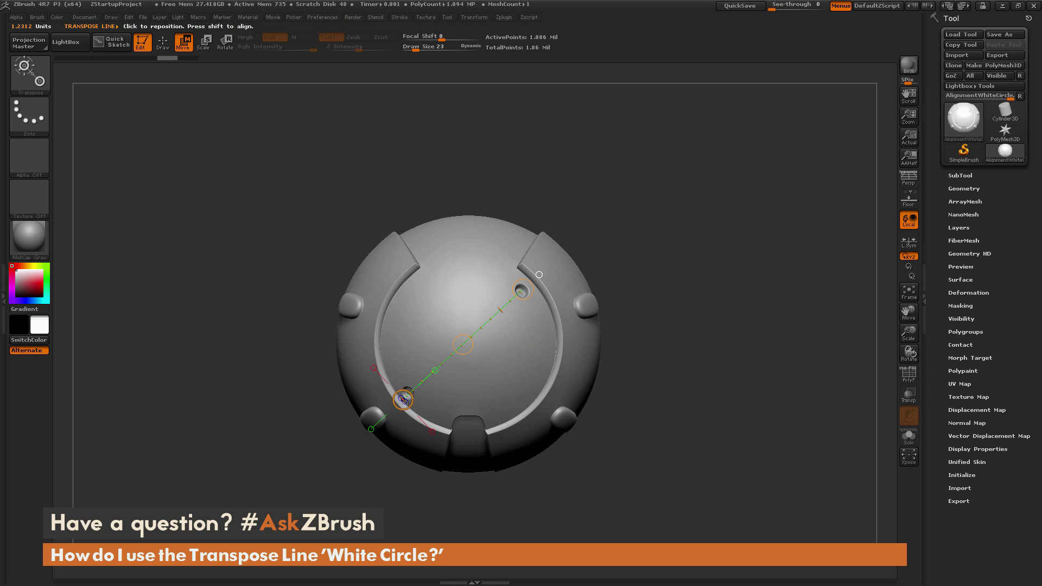
left_click_drag(529, 296, 528, 295)
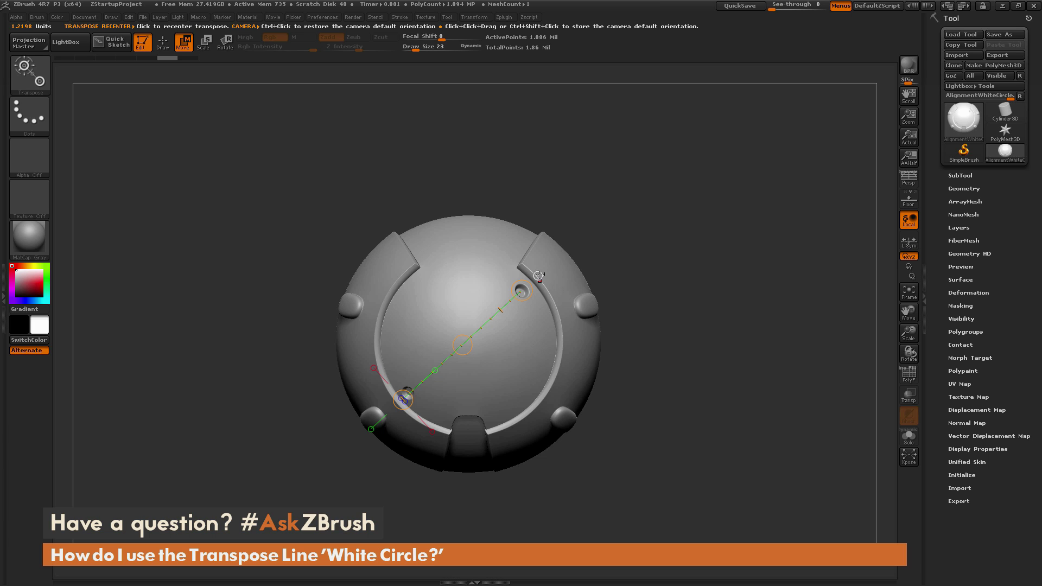
Align the view to the transpose line and sculpt a straight stroke from the left hole to the right hole.
left_click(538, 275)
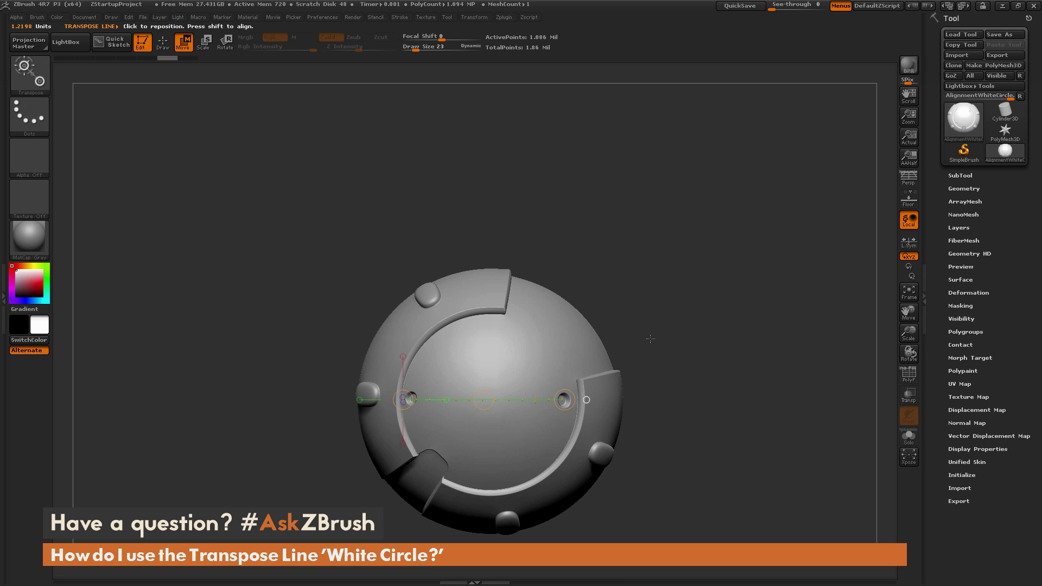
left_click_drag(678, 318, 650, 206, "alt")
left_click(168, 49)
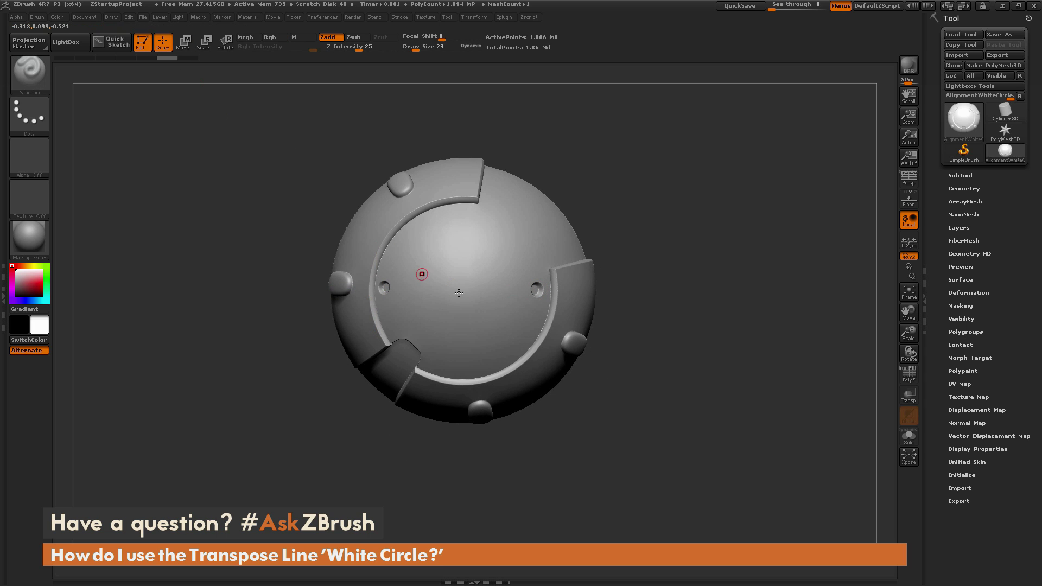
mouse_move(397, 288)
left_mouse_down()
mouse_move(521, 288)
mouse_move(398, 289)
mouse_move(520, 289)
mouse_move(423, 289)
left_mouse_up()
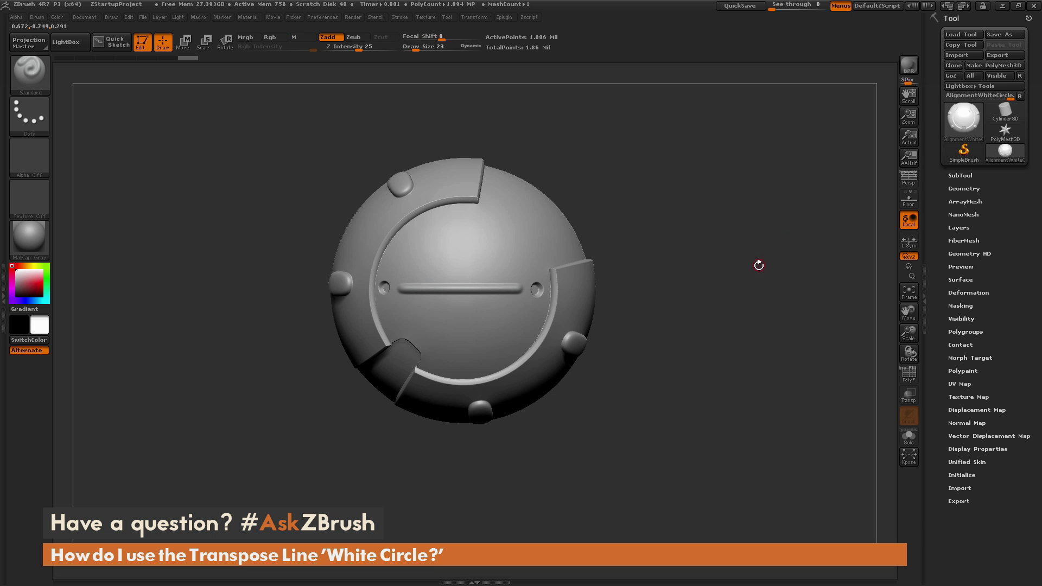
left_click_drag(742, 330, 774, 299)
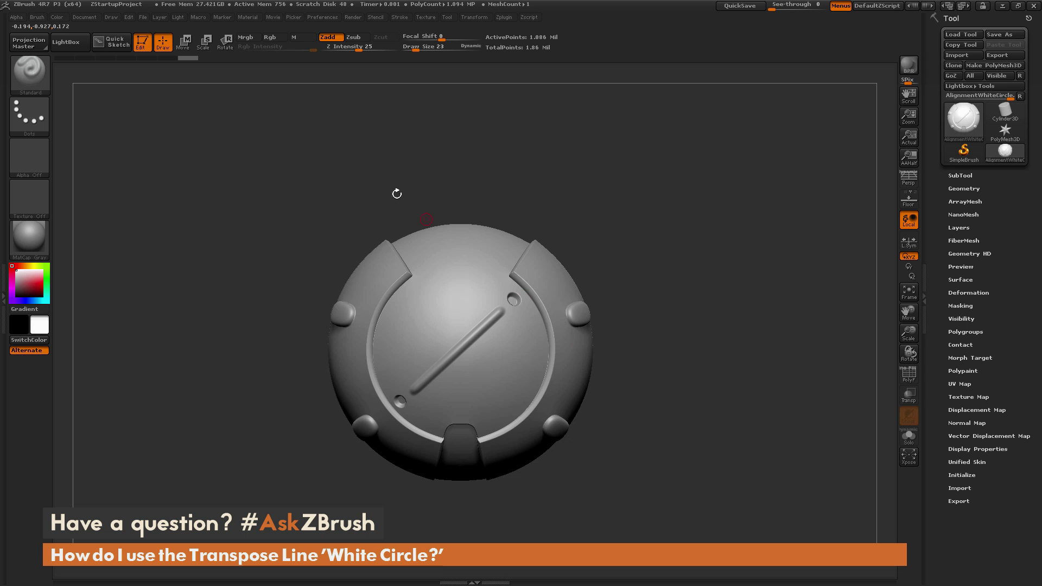
Lay a new transpose line along the sculpted ridge between the holes and align the camera to it.
key("w")
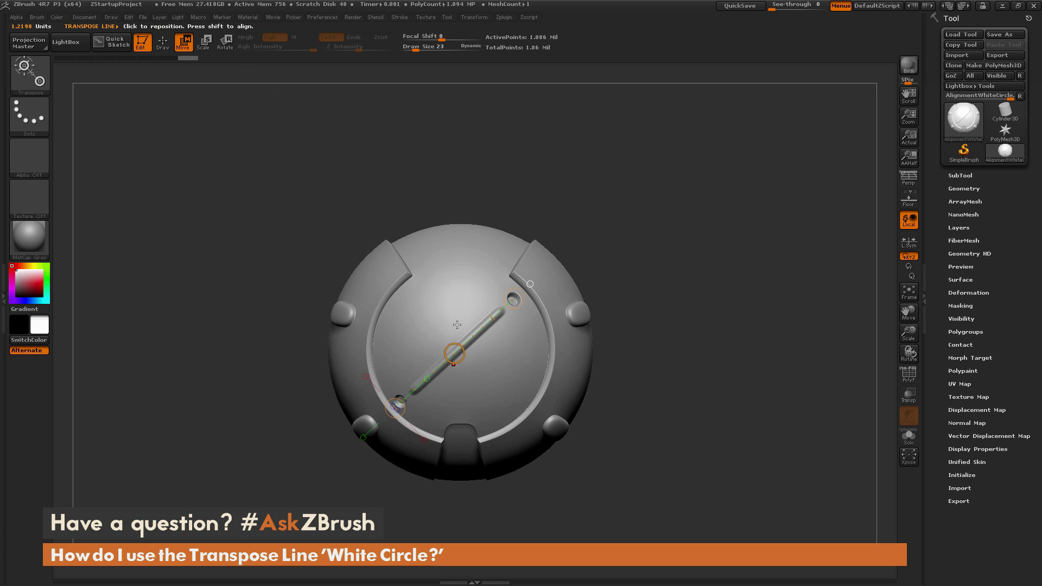
left_click_drag(469, 377, 696, 386)
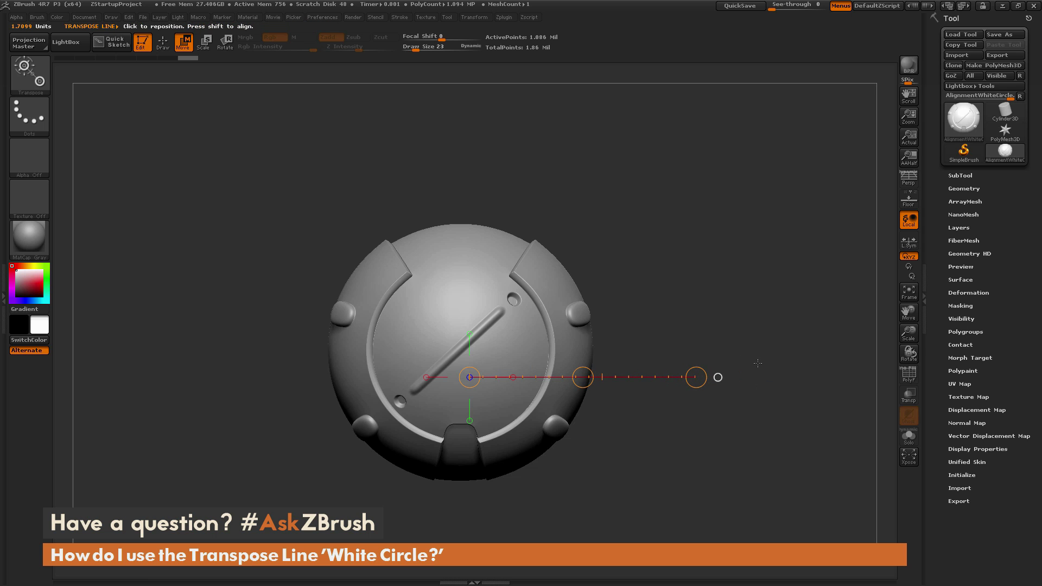
key("ctrl+shift")
left_click_drag(400, 404, 520, 294)
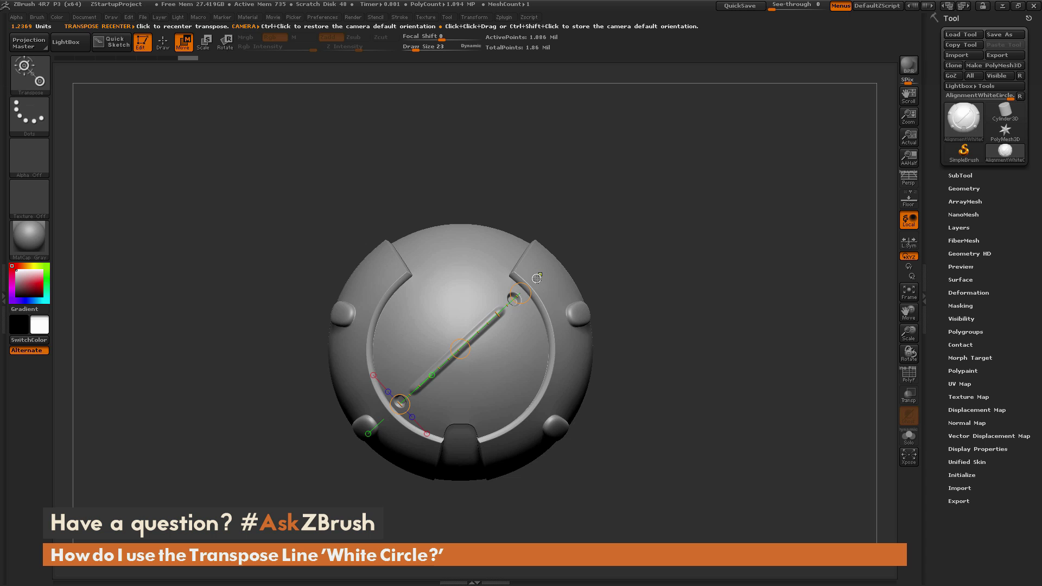
left_click(537, 278)
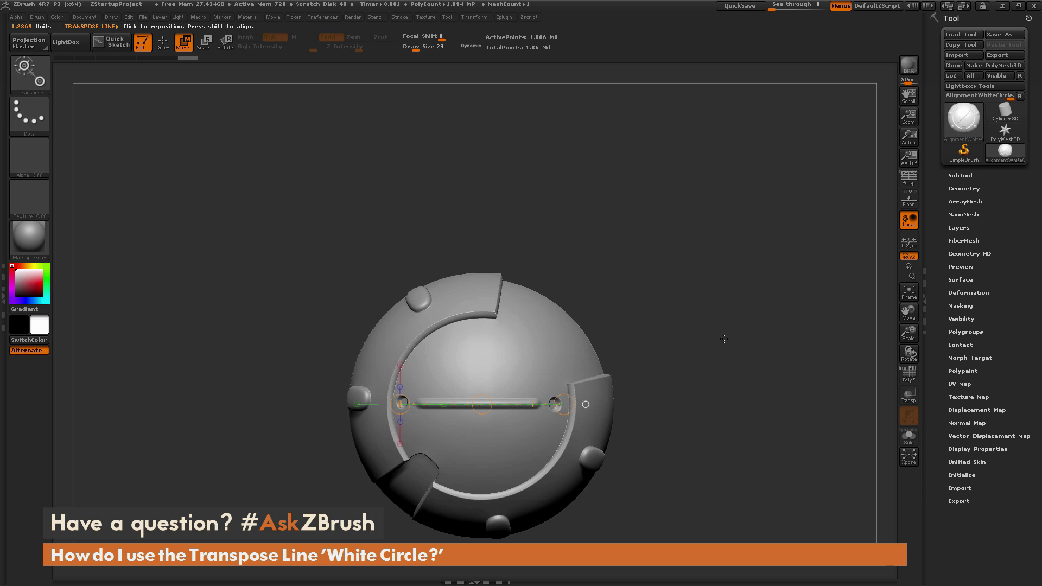